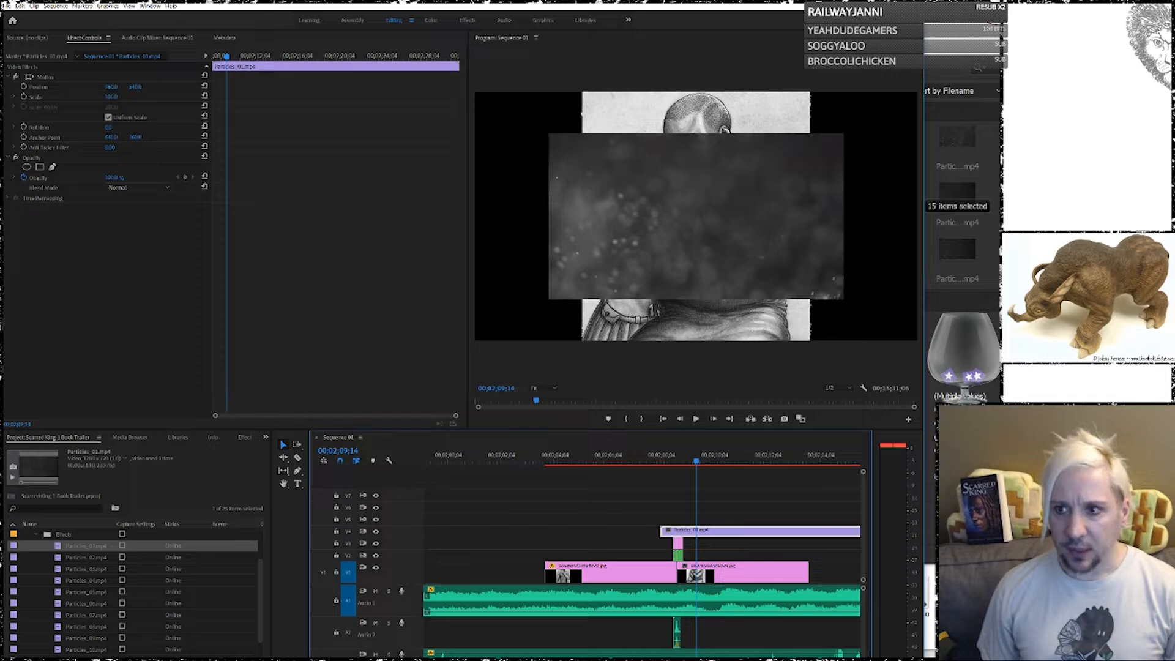
Delete the Particles_01.mp4 overlay clip above the portrait images in the timeline.
click(646, 460)
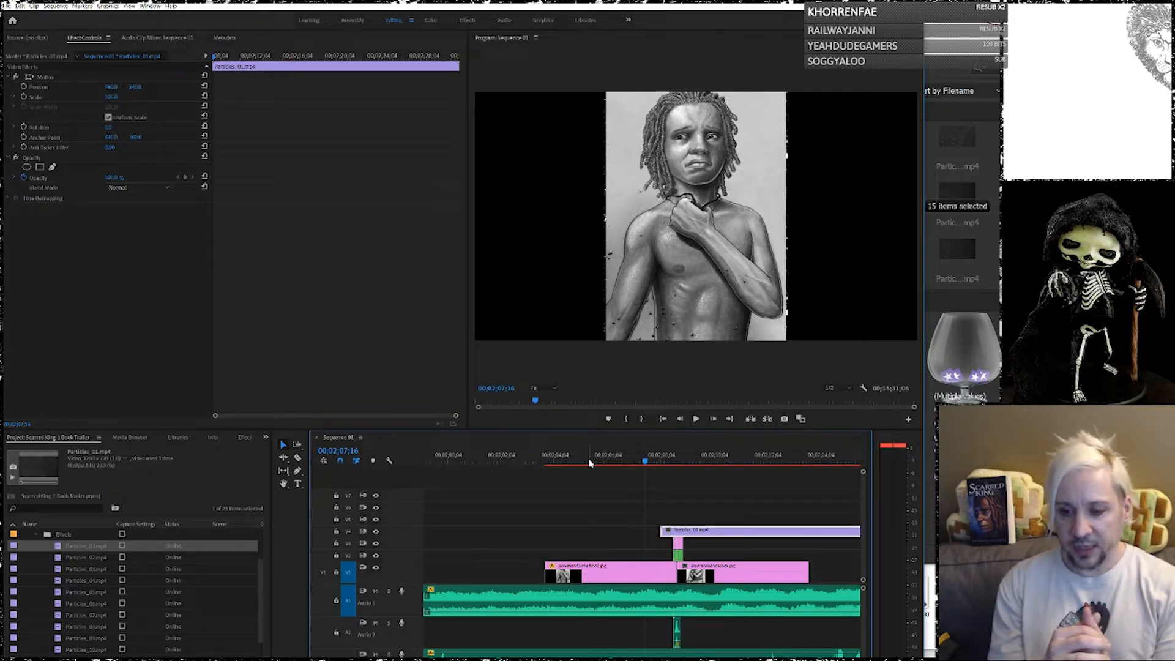
click(732, 458)
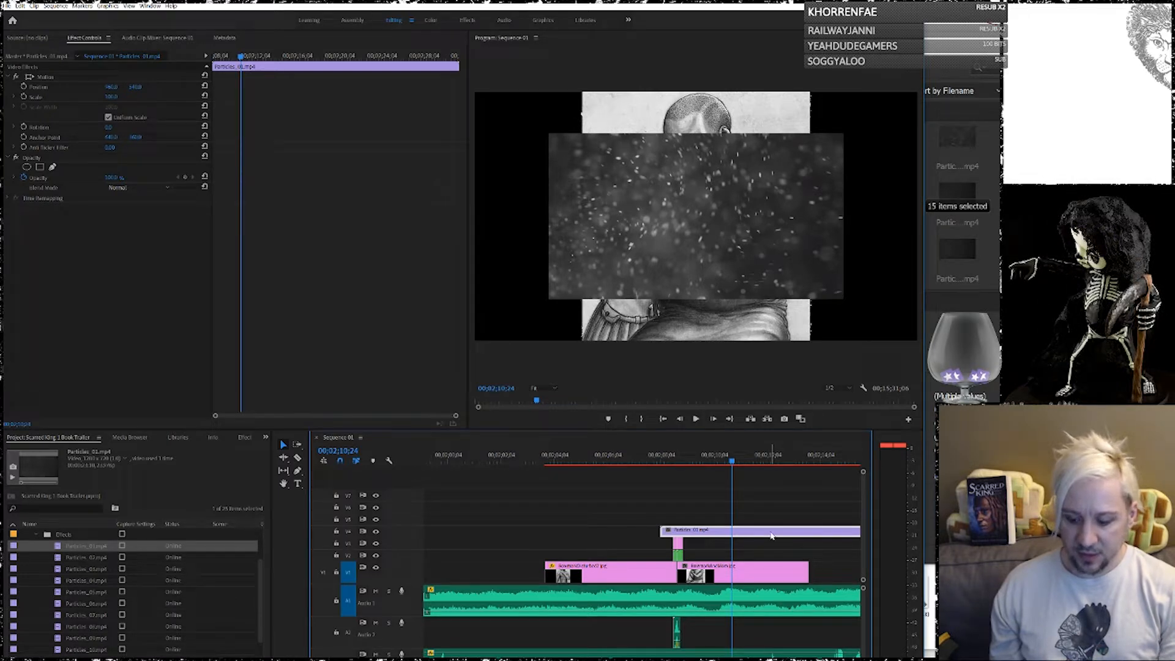
key(Delete)
click(621, 463)
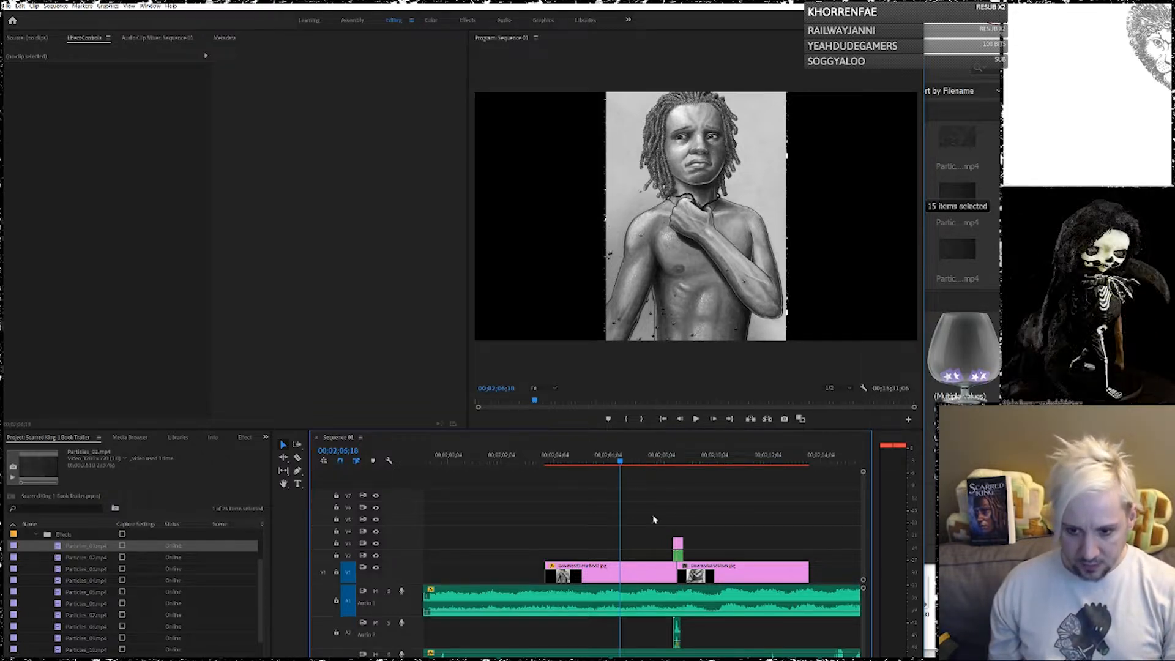
Move the music and picture clips later in the sequence and place the narration at its start on Audio 3.
click(524, 465)
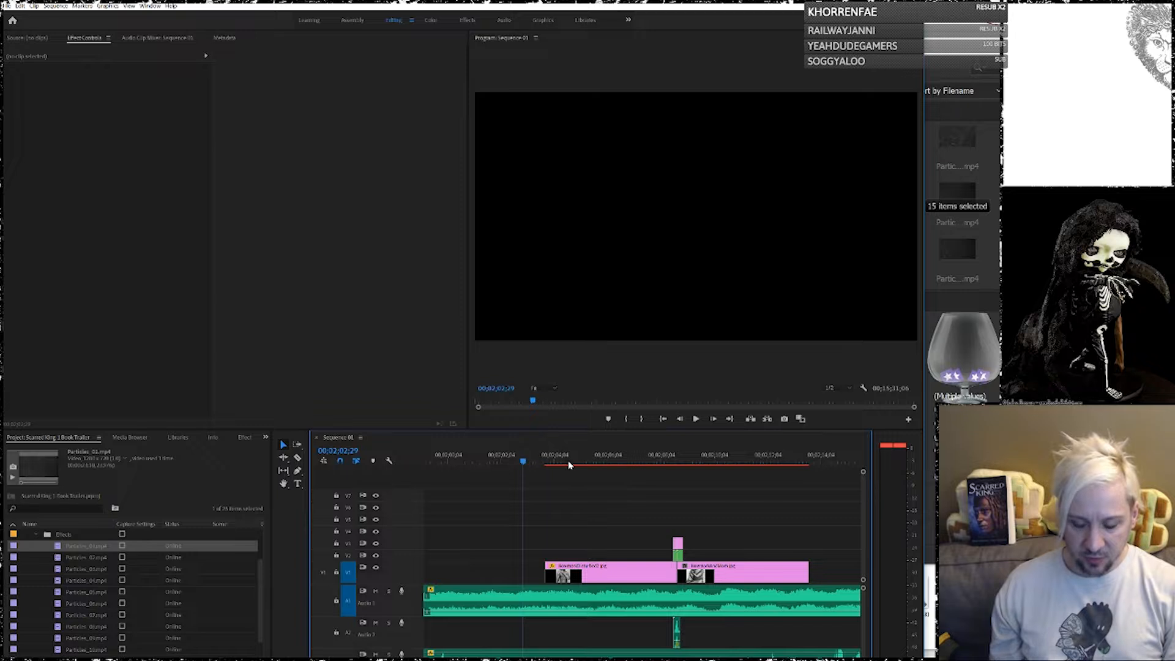
key(minus)
key(minus)
key(minus)
key(minus)
key(minus)
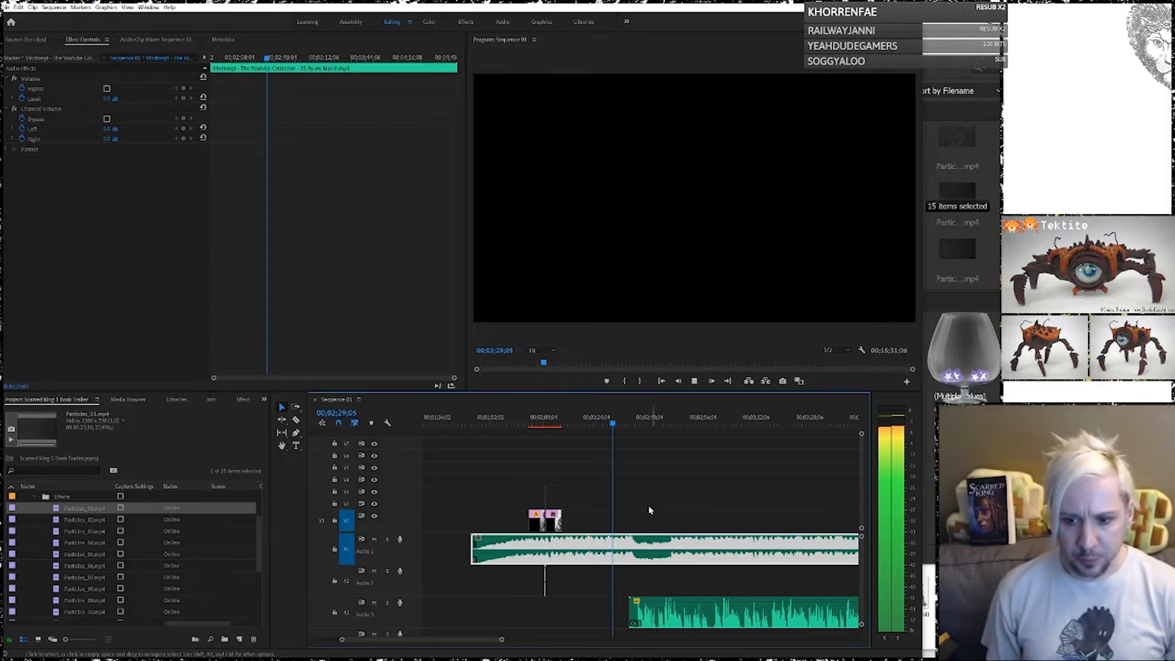
drag(759, 615, 818, 620)
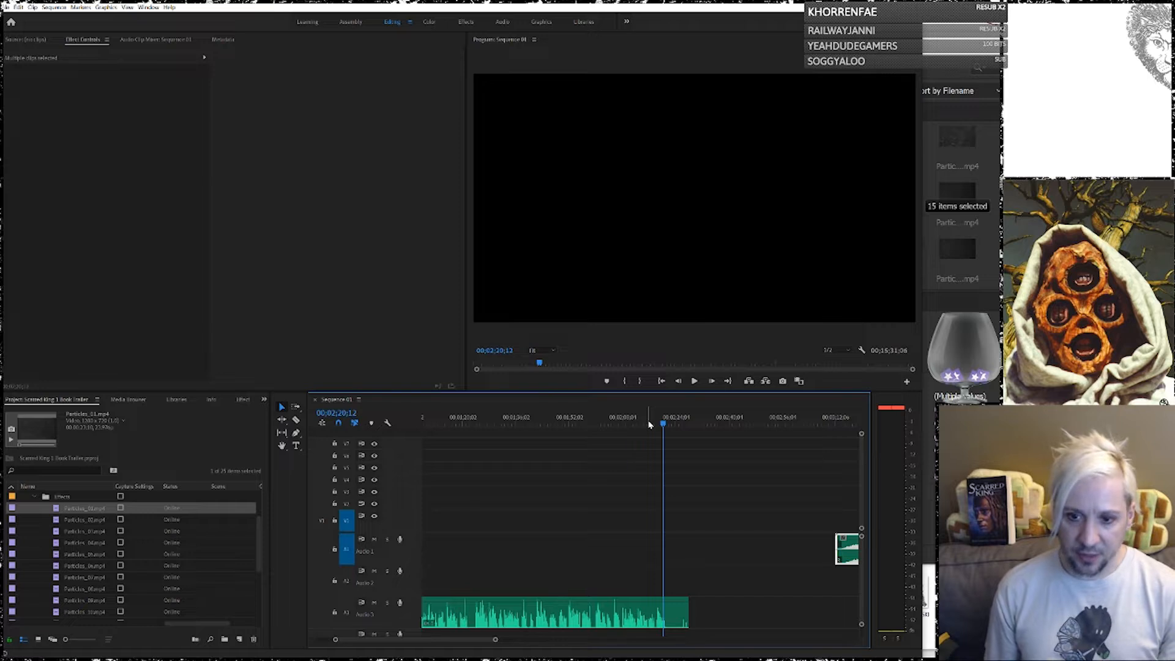
Scrub through the narration and move the music clip on Audio 1 earlier to start at about 25 seconds.
click(574, 421)
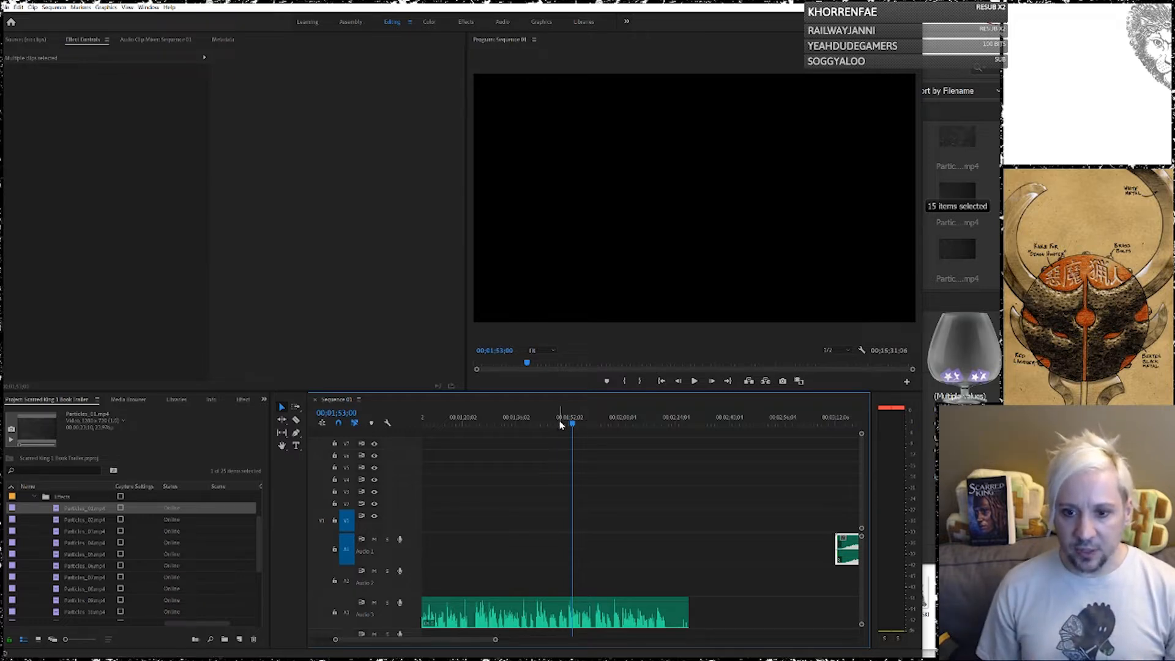
click(560, 424)
drag(559, 424, 562, 427)
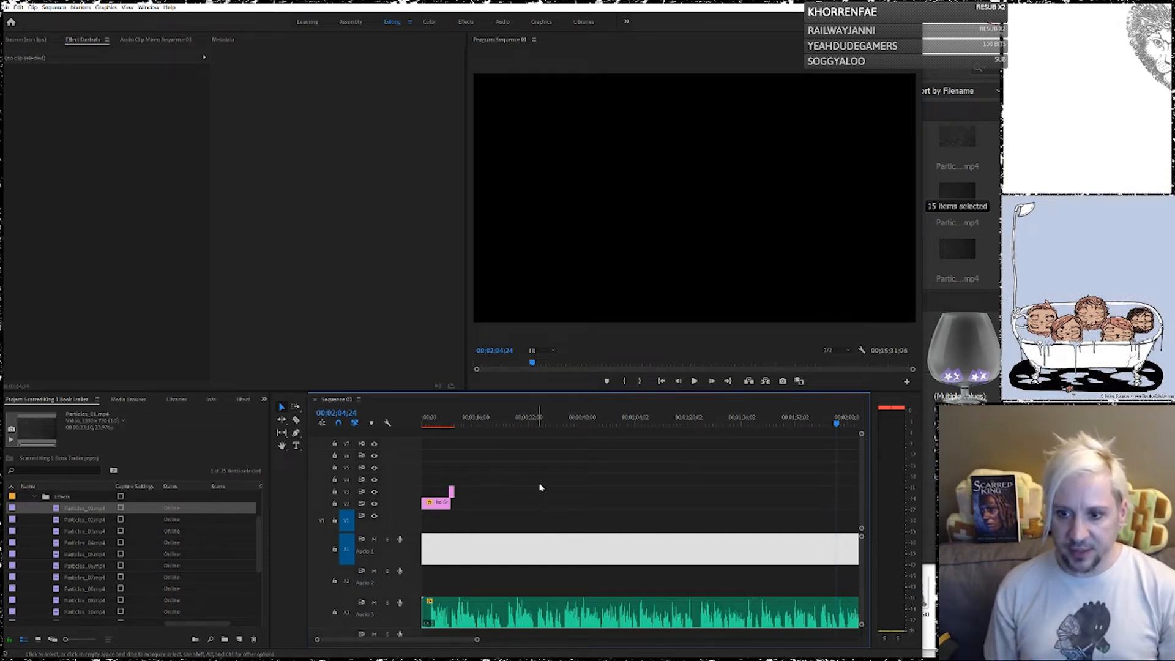
click(623, 420)
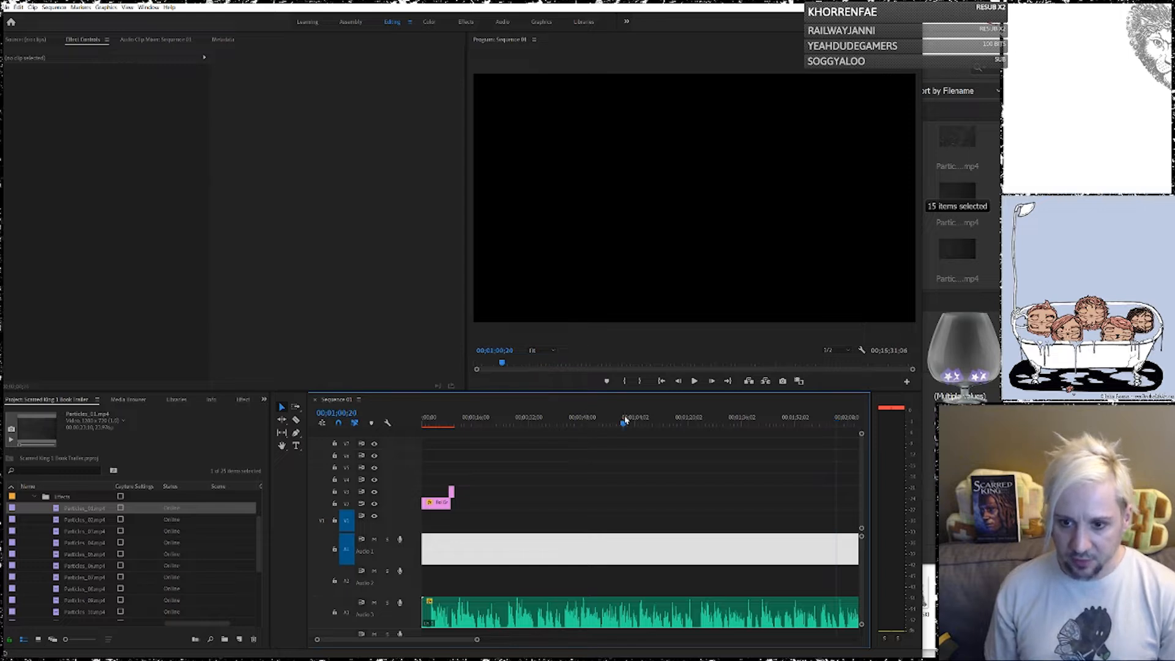
key(minus)
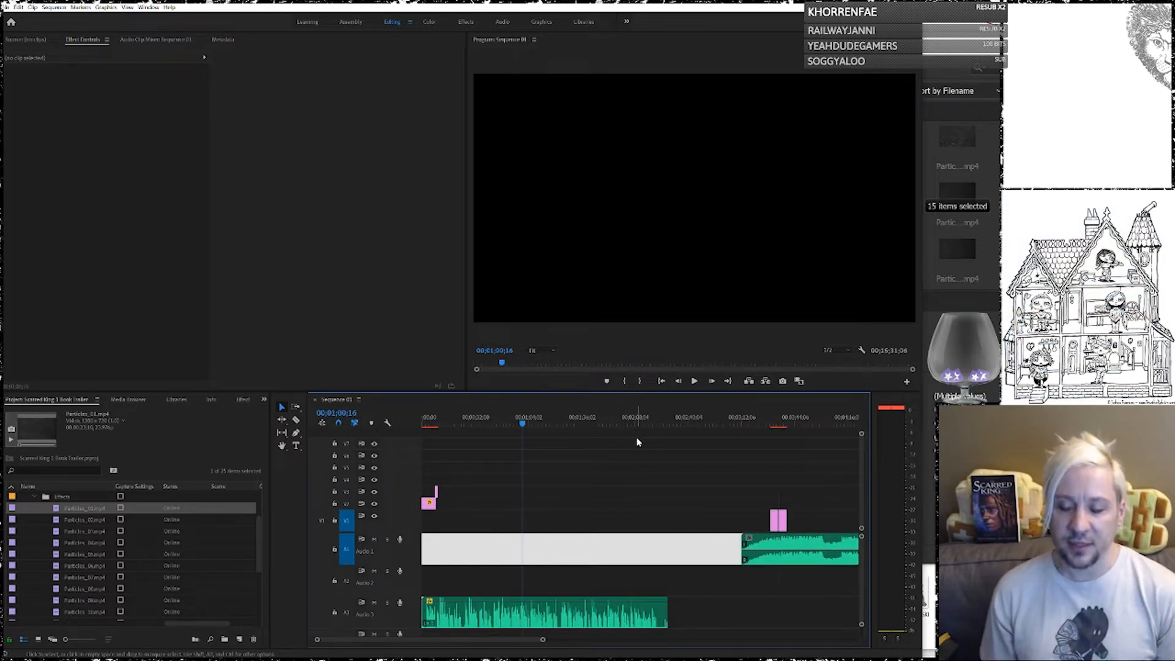
click(805, 543)
drag(805, 544, 497, 546)
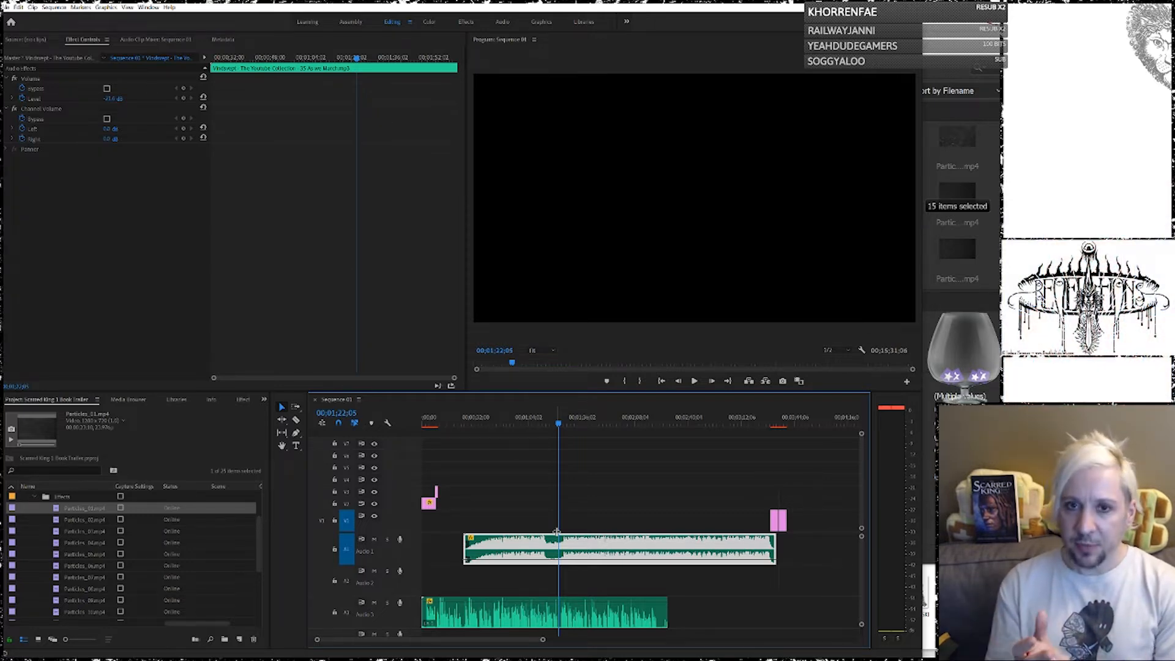
Check the timeline around the portrait images and play the narration leading into the start of the music clip.
click(770, 423)
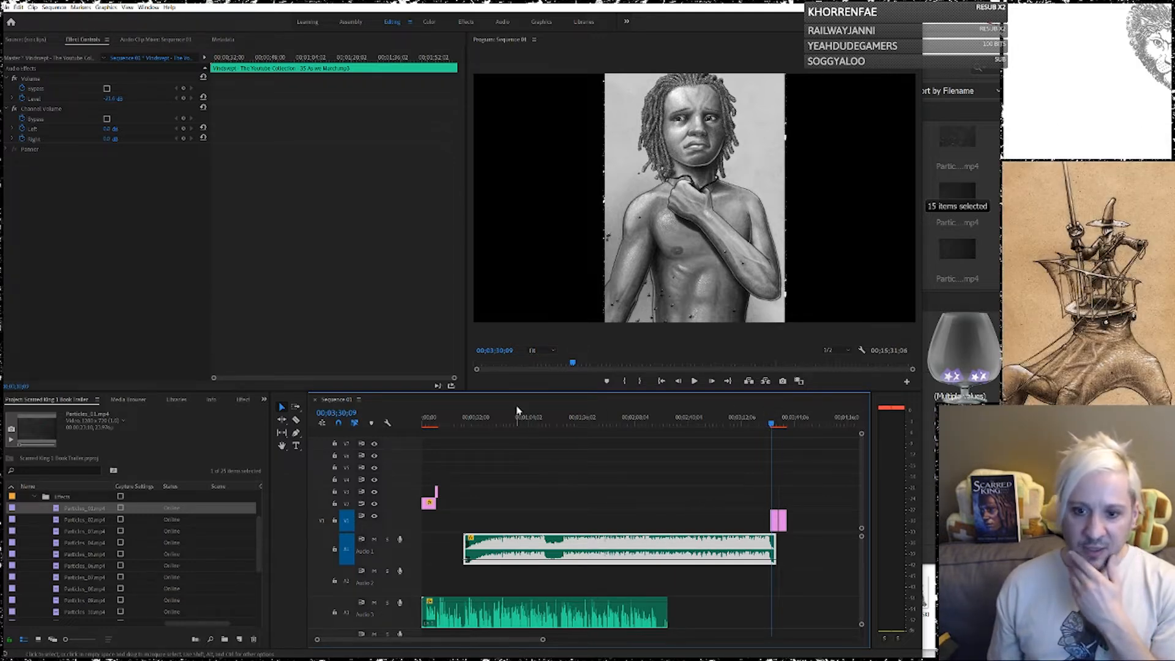
click(511, 421)
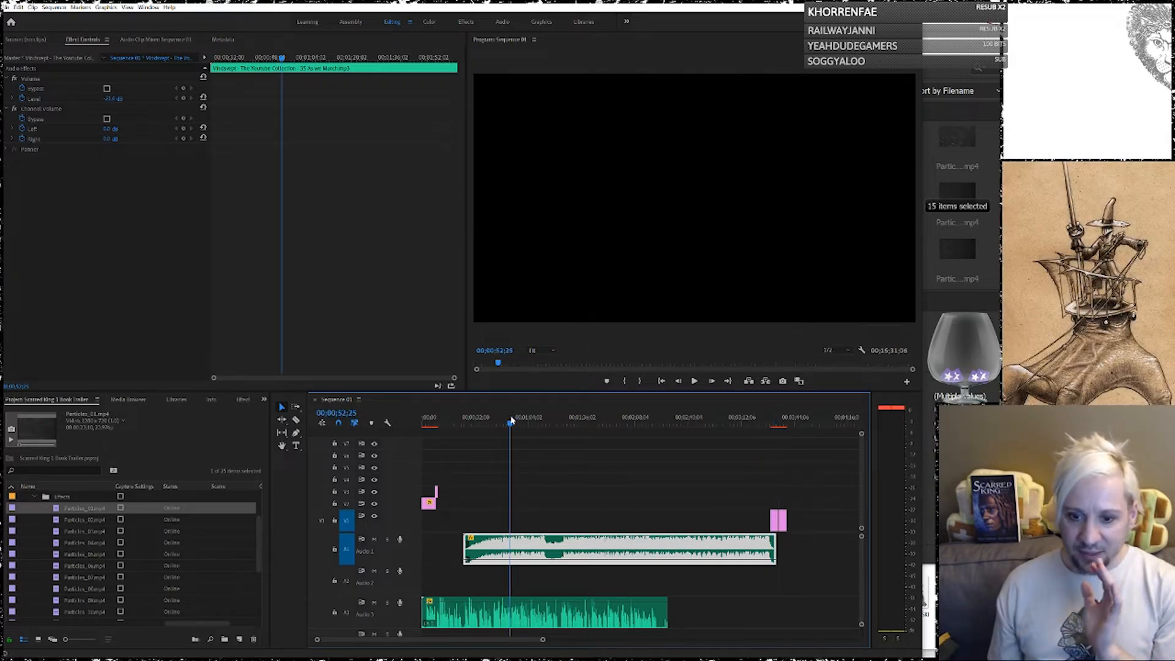
click(457, 422)
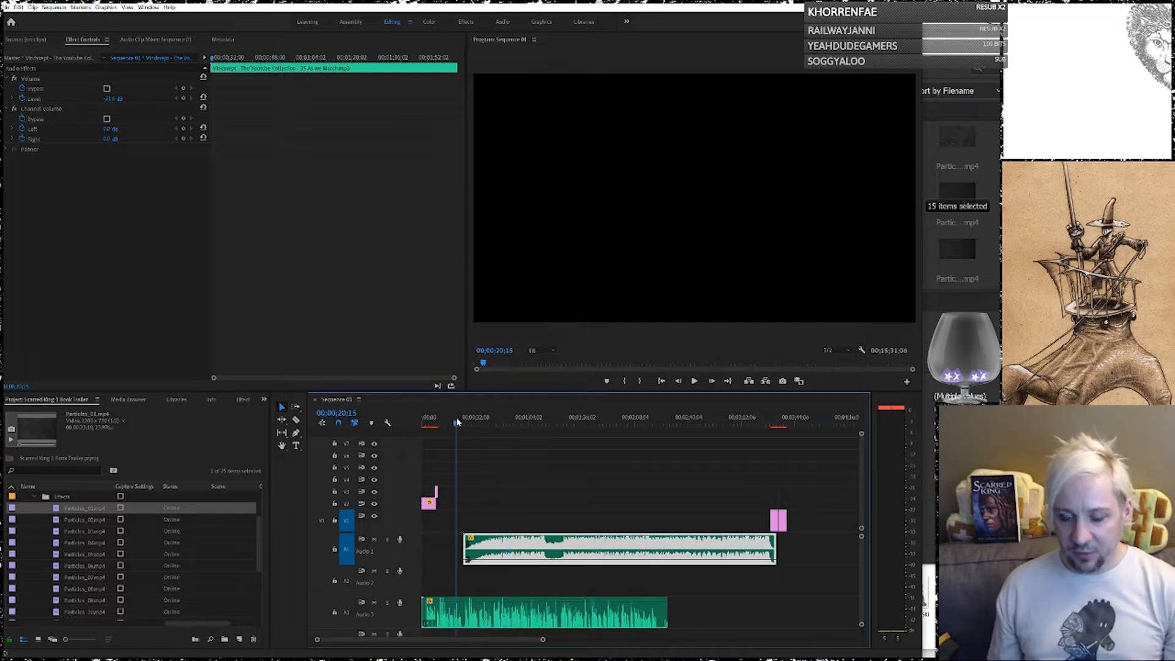
key(space)
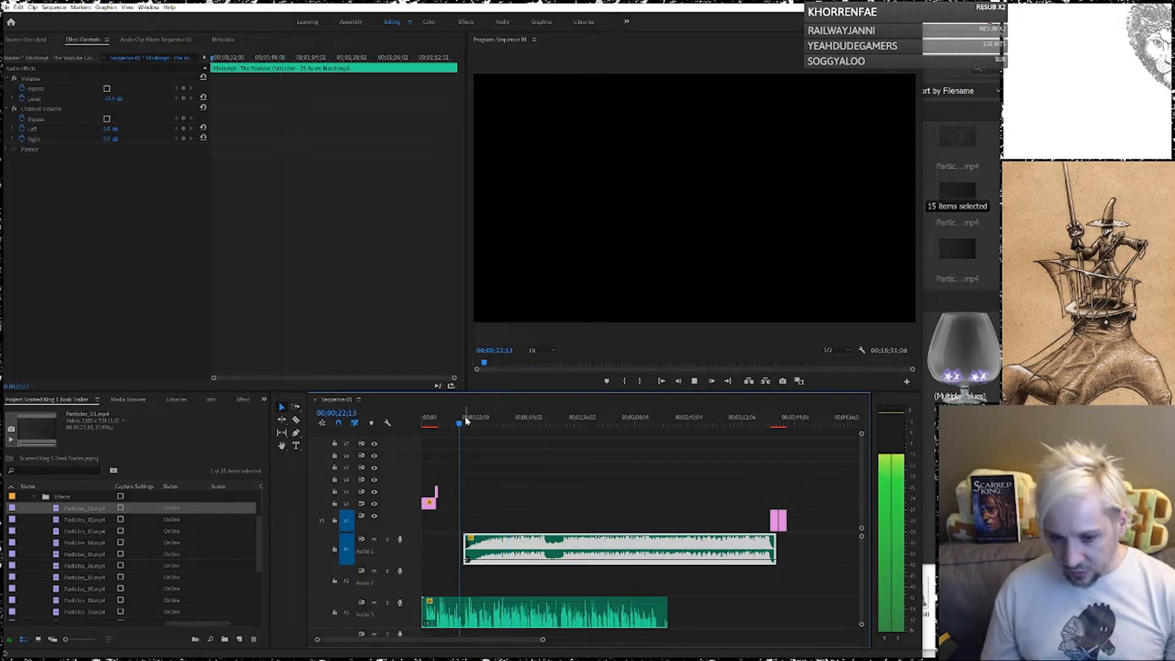
key(space)
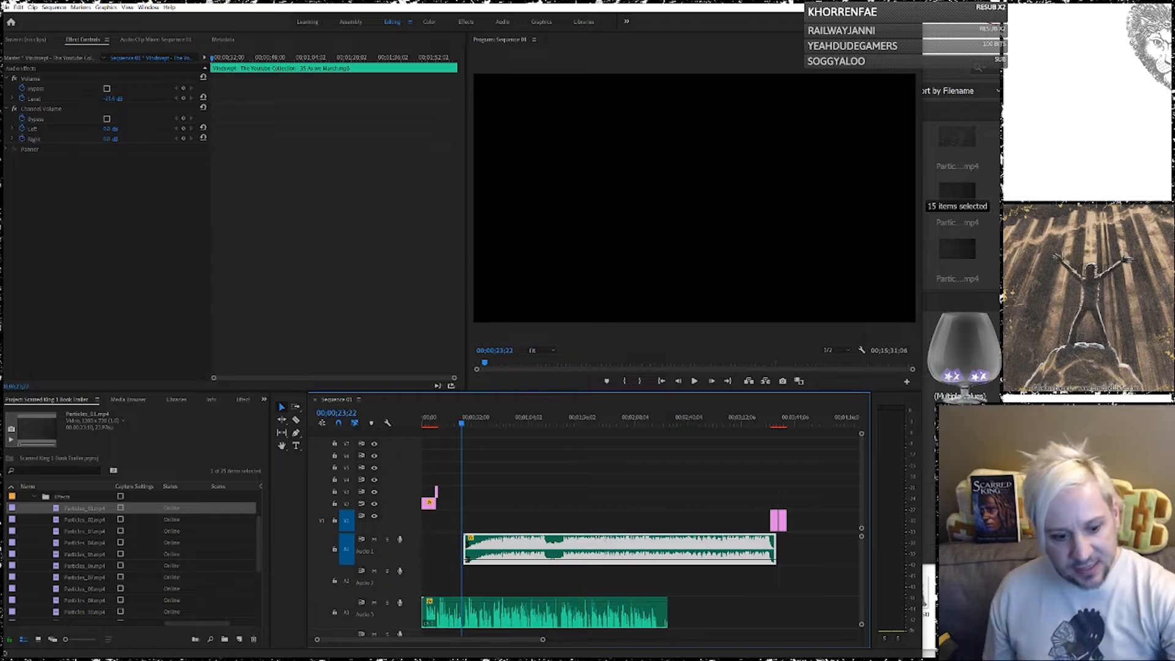
key(alt+Tab)
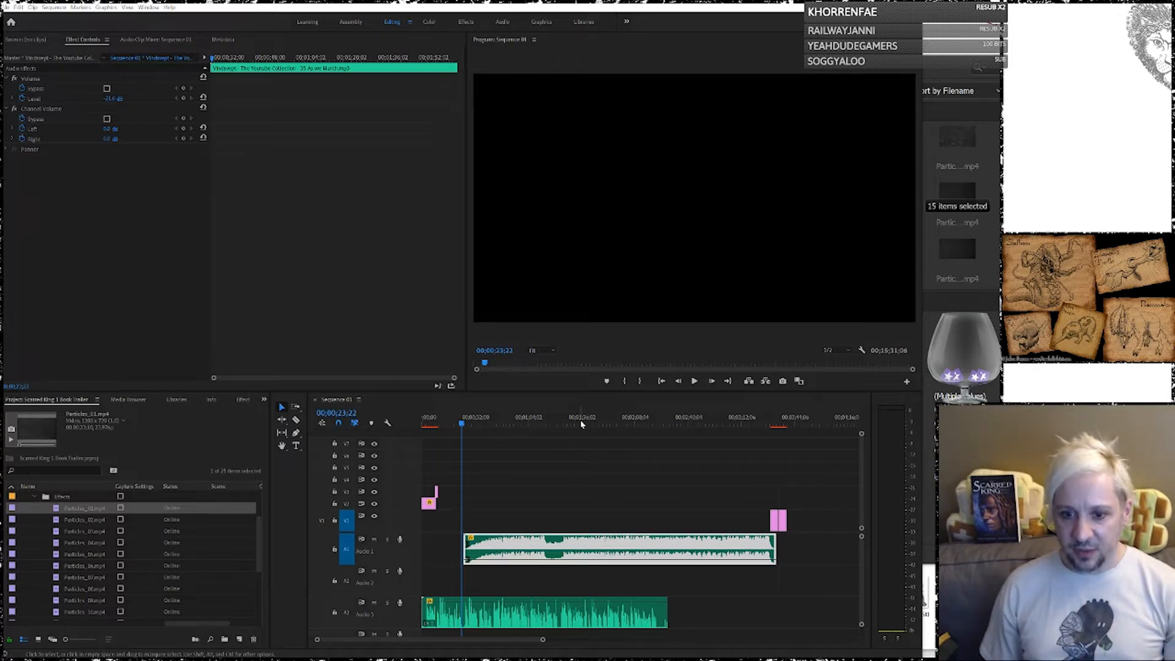
Move the music clip later so it starts shortly before the narration ends, and play its quieter passage.
click(551, 424)
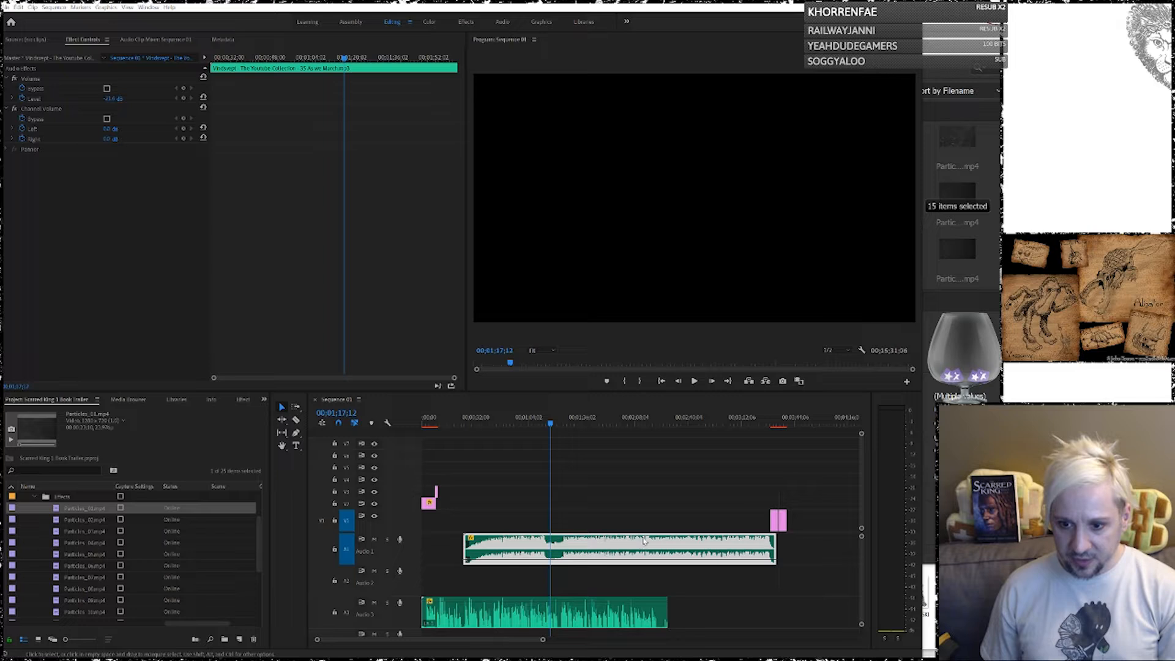
drag(597, 550, 782, 548)
click(729, 420)
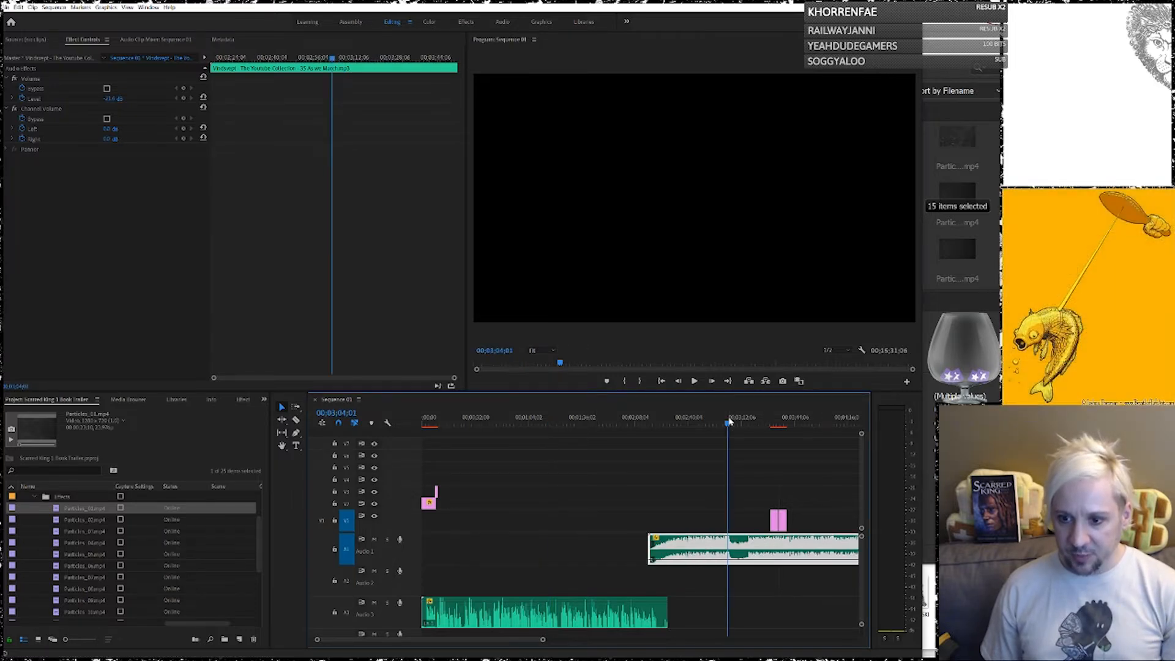
key(space)
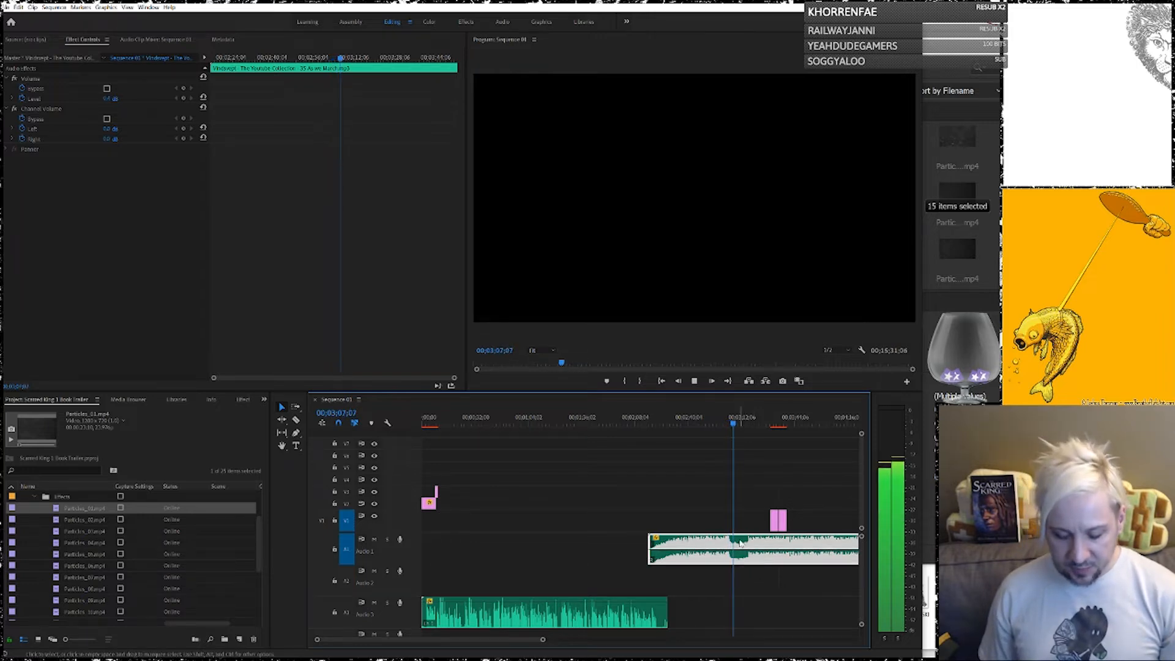
key(=)
key(=)
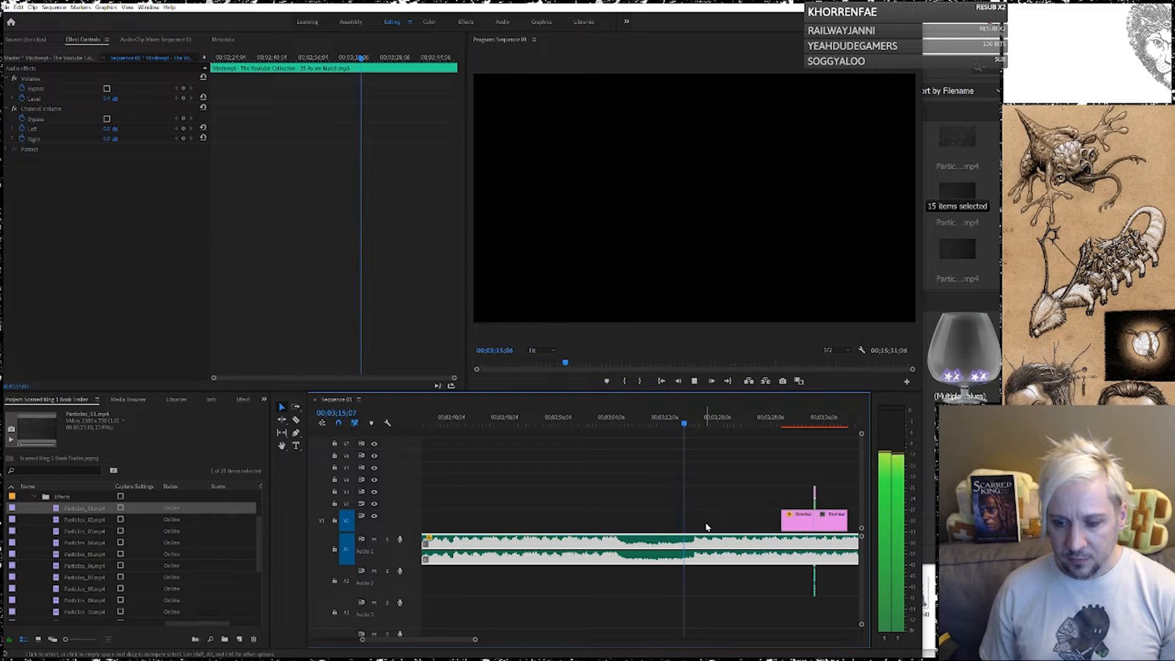
key(space)
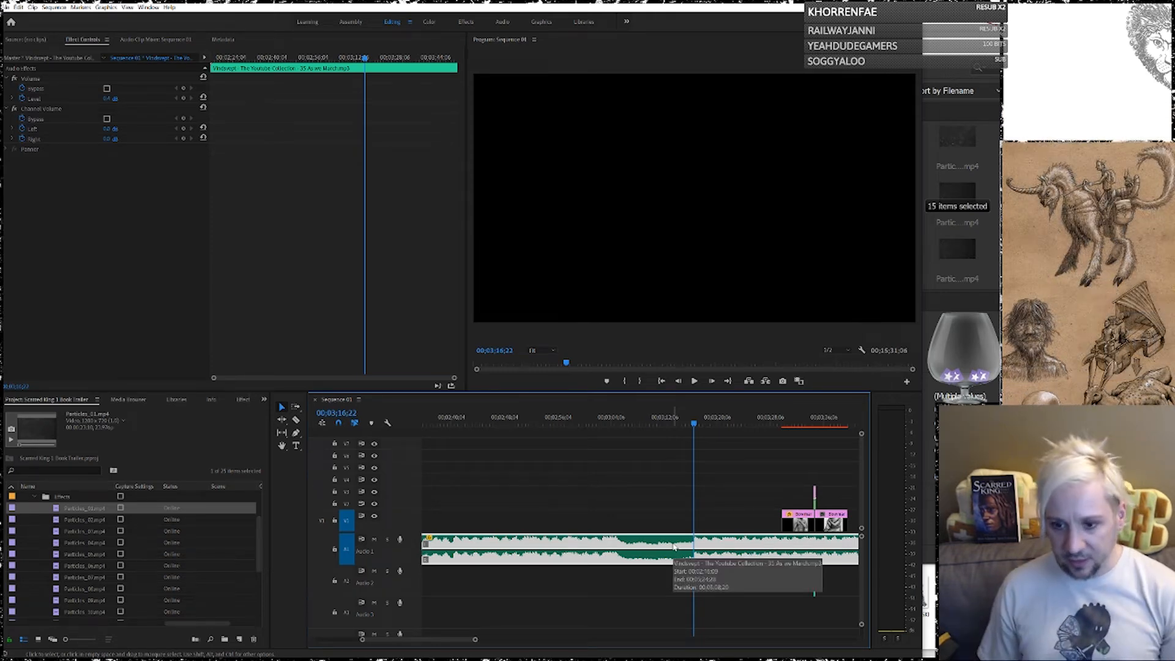
Try to lengthen the music's quiet passage by splitting it, shifting the second part later and extending the first part to meet it.
click(631, 417)
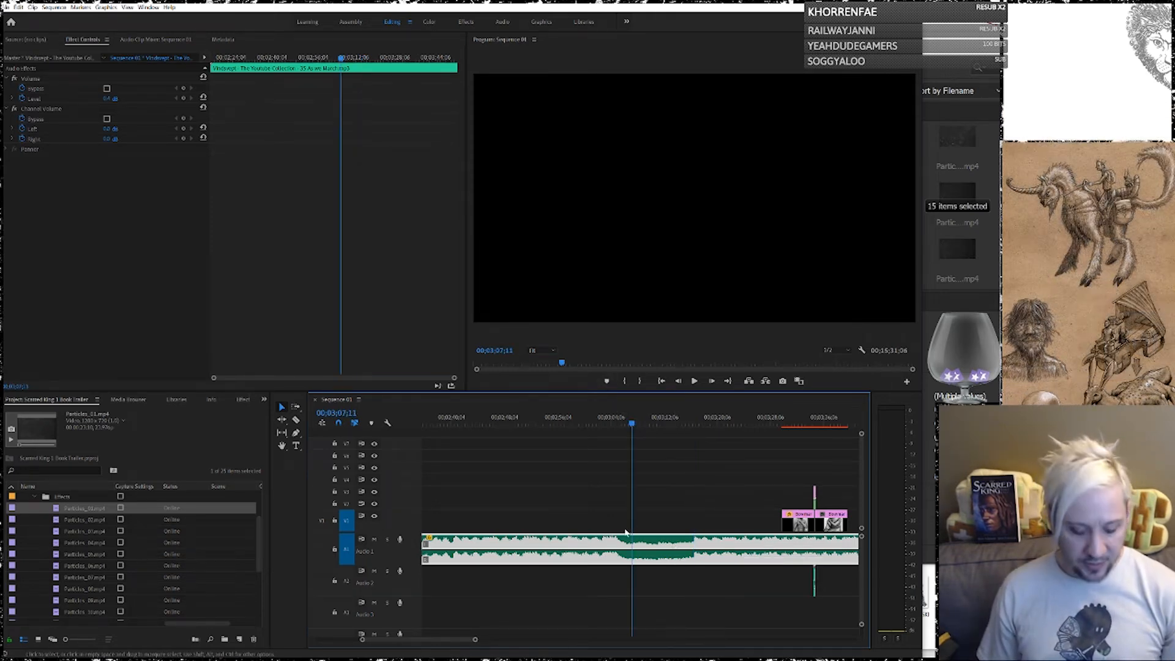
key(c)
click(637, 552)
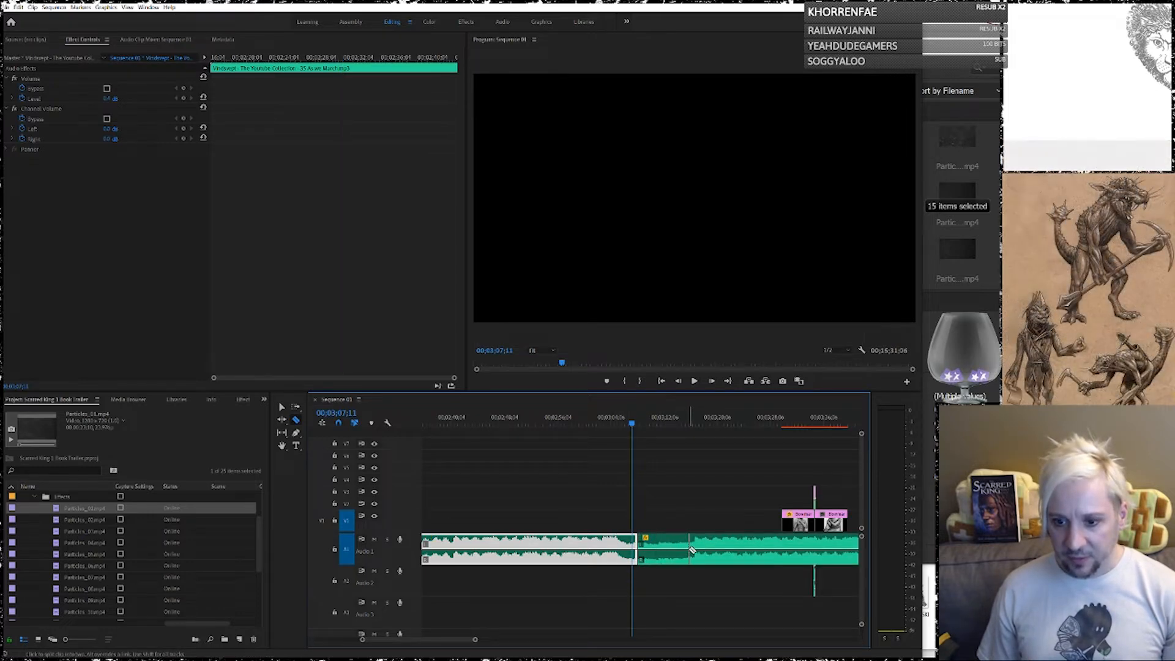
key(v)
drag(694, 546, 773, 546)
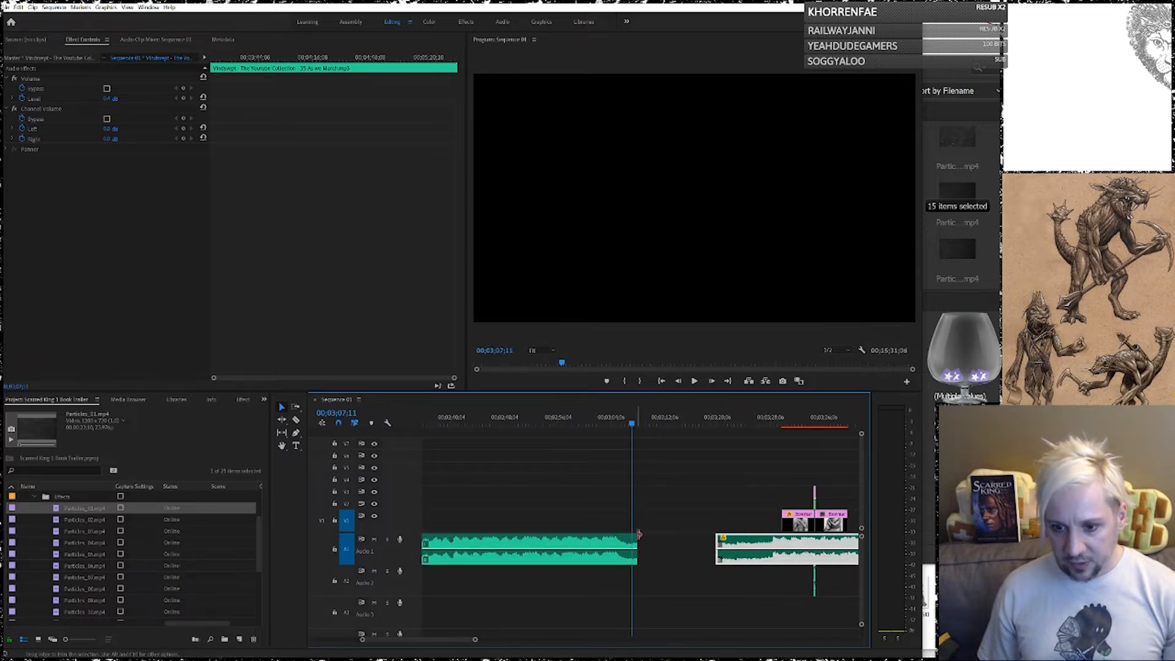
drag(634, 538, 738, 543)
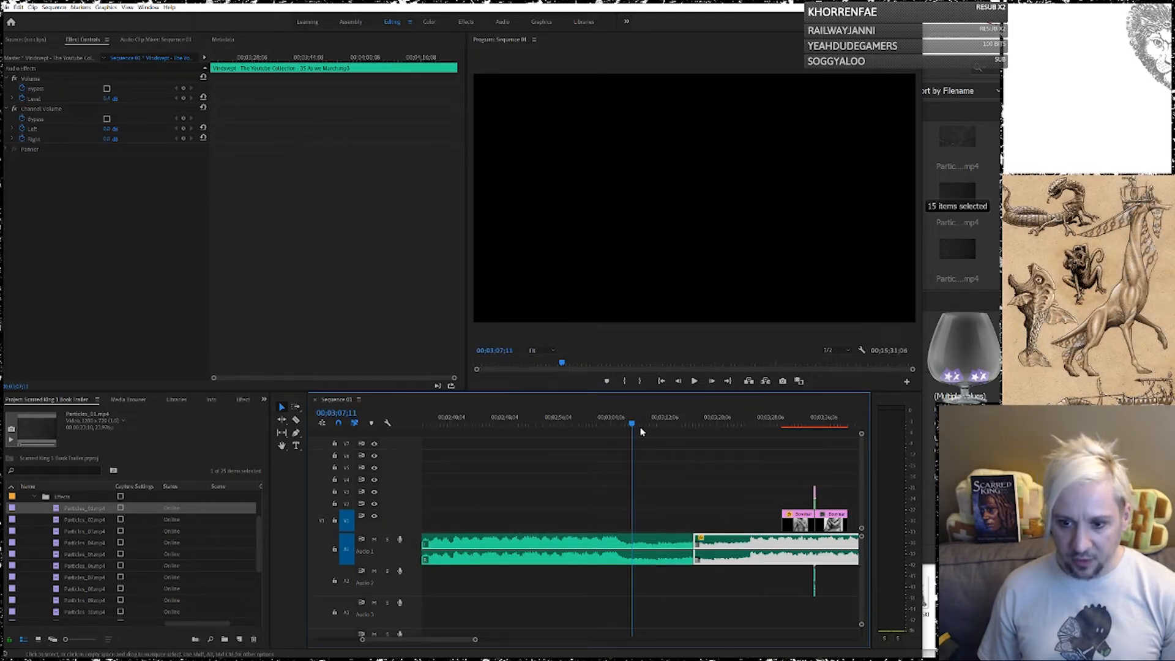
Play the music from the start of the quiet passage across the join between the two parts.
click(620, 419)
key(space)
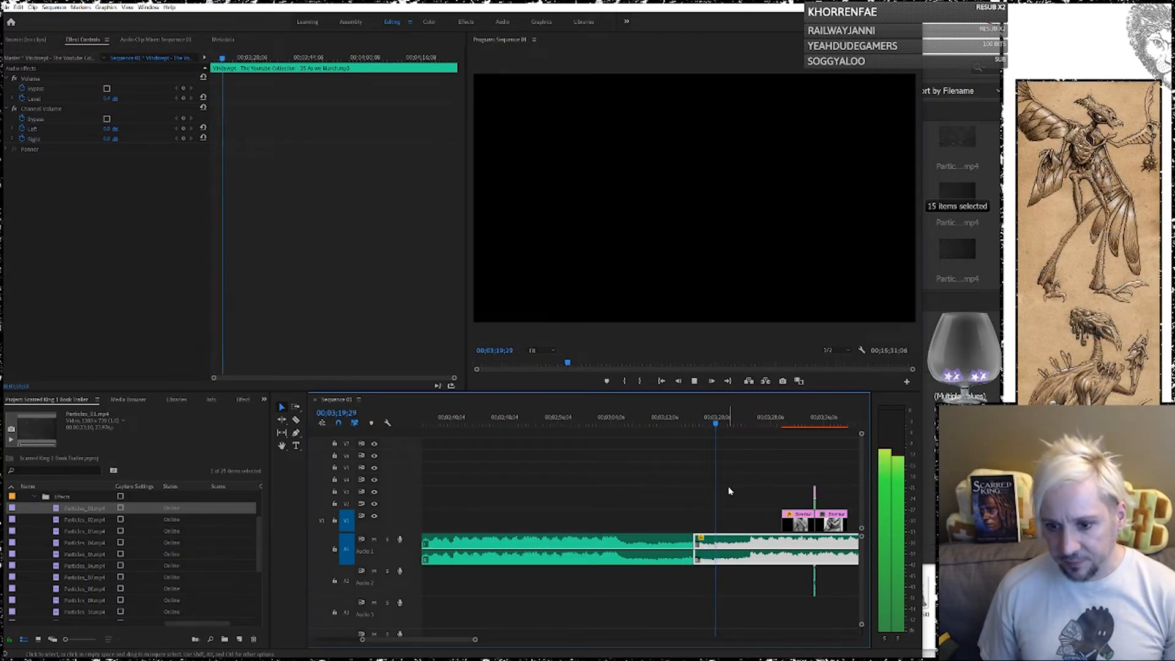
key(space)
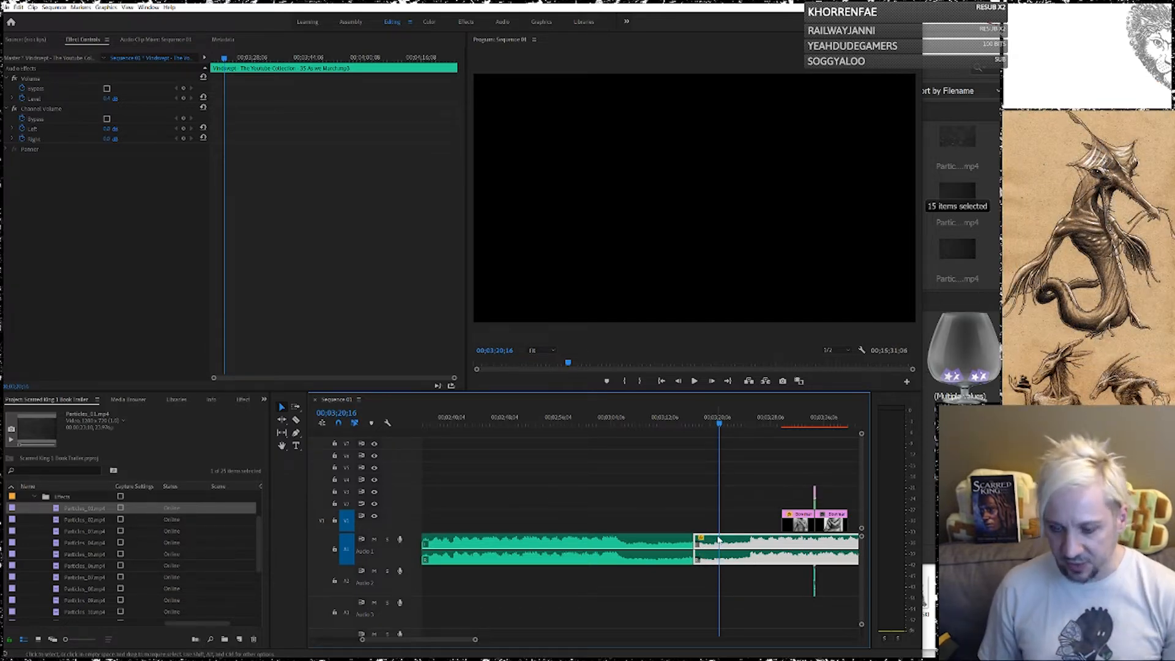
Undo the last four edits to the split music clip.
key(ctrl+z)
key(ctrl+z)
key(ctrl+z)
key(ctrl+z)
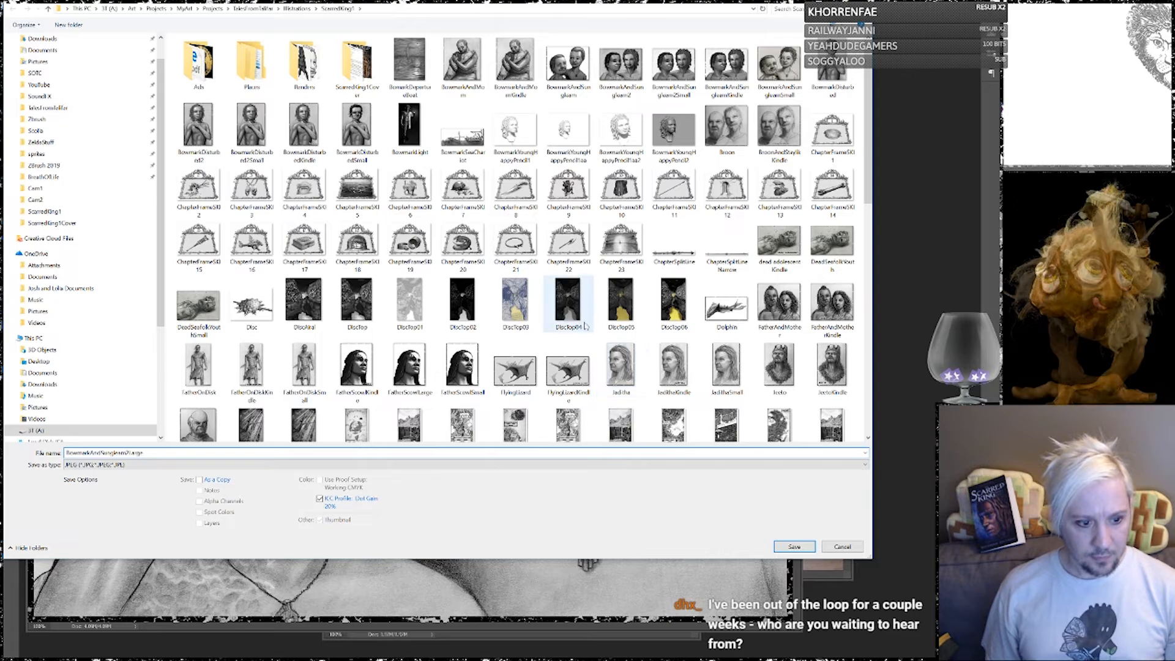
In Photoshop, save the double portrait as the JPEG BowmarkAndSungleam2Large in the ScarredKing1 folder and accept the JPEG options.
click(791, 547)
click(438, 138)
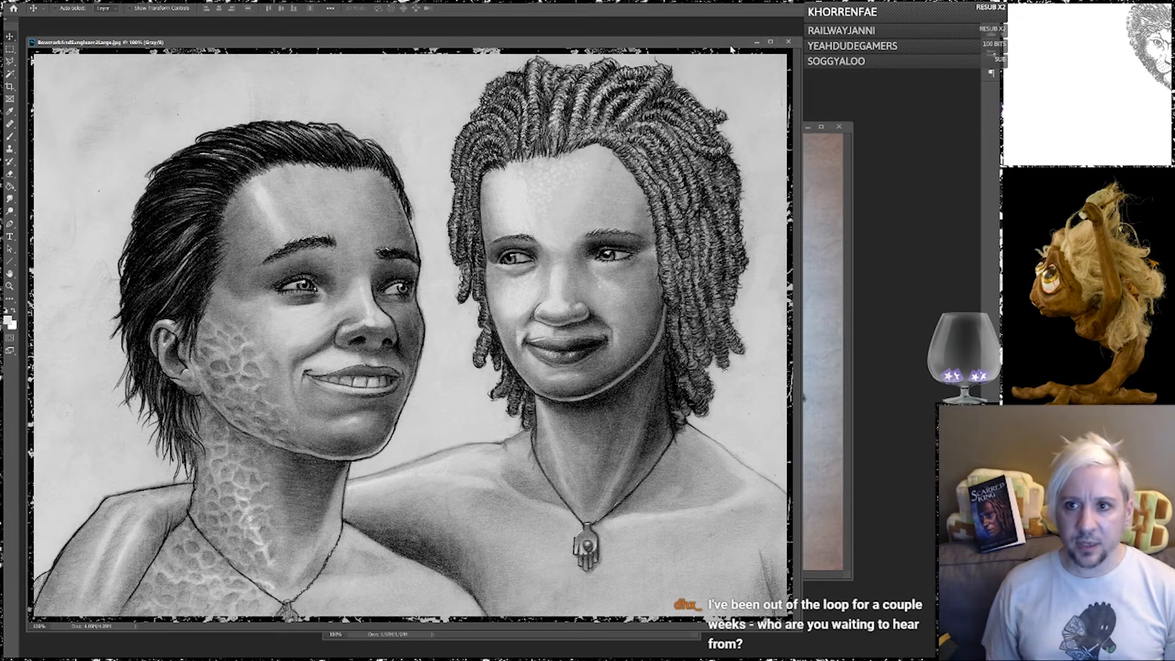
key(alt+Tab)
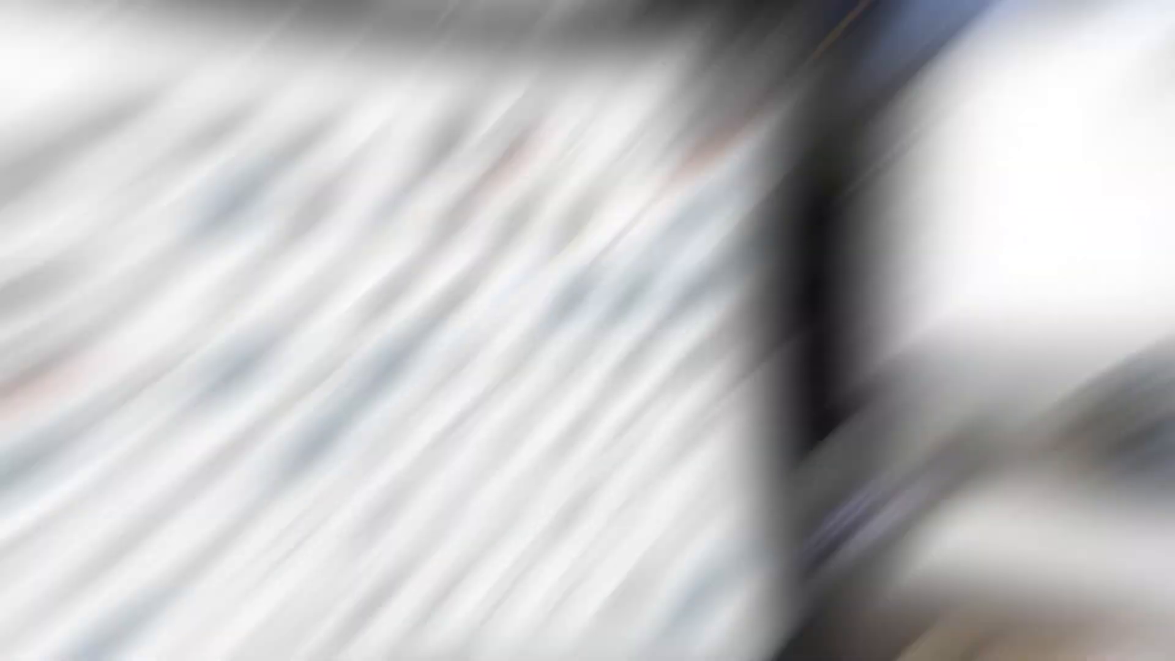
Browse the ScarredKing1 illustrations folder for the next artwork to open.
scroll(862, 230, down, 3)
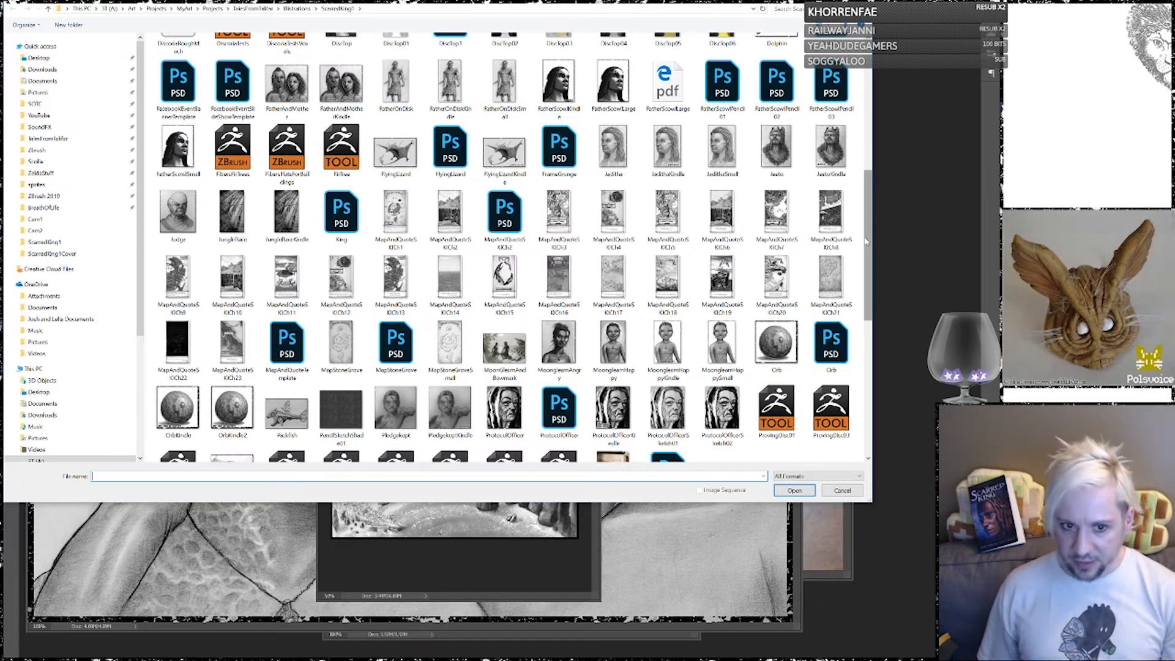
scroll(872, 233, down, 5)
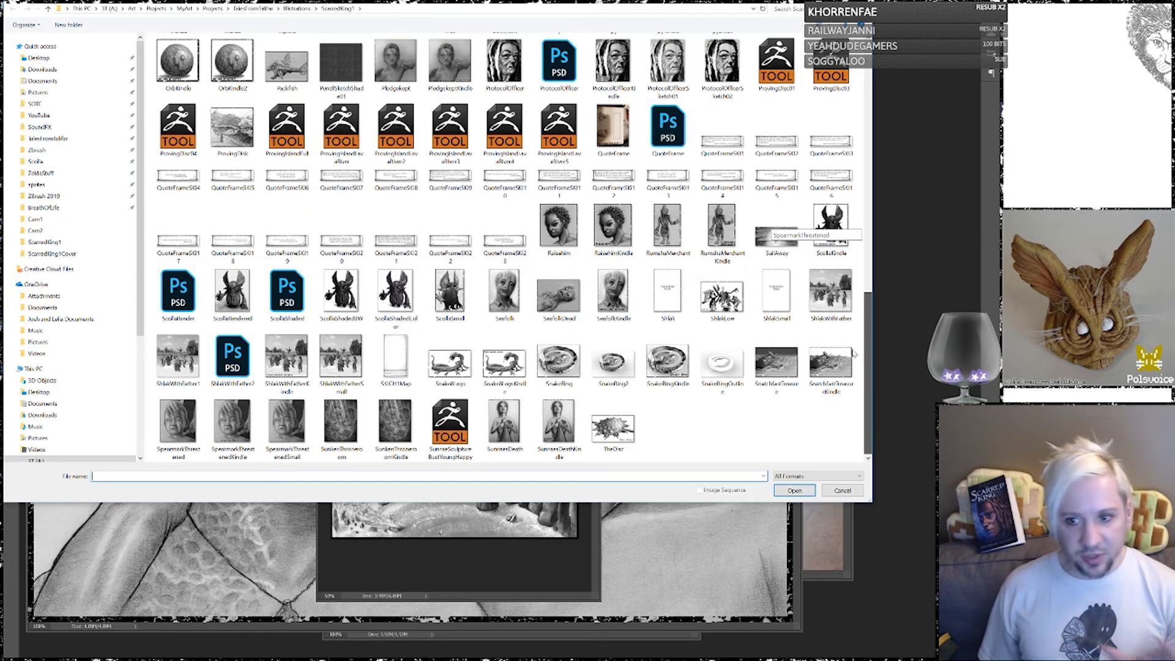
scroll(854, 359, up, 6)
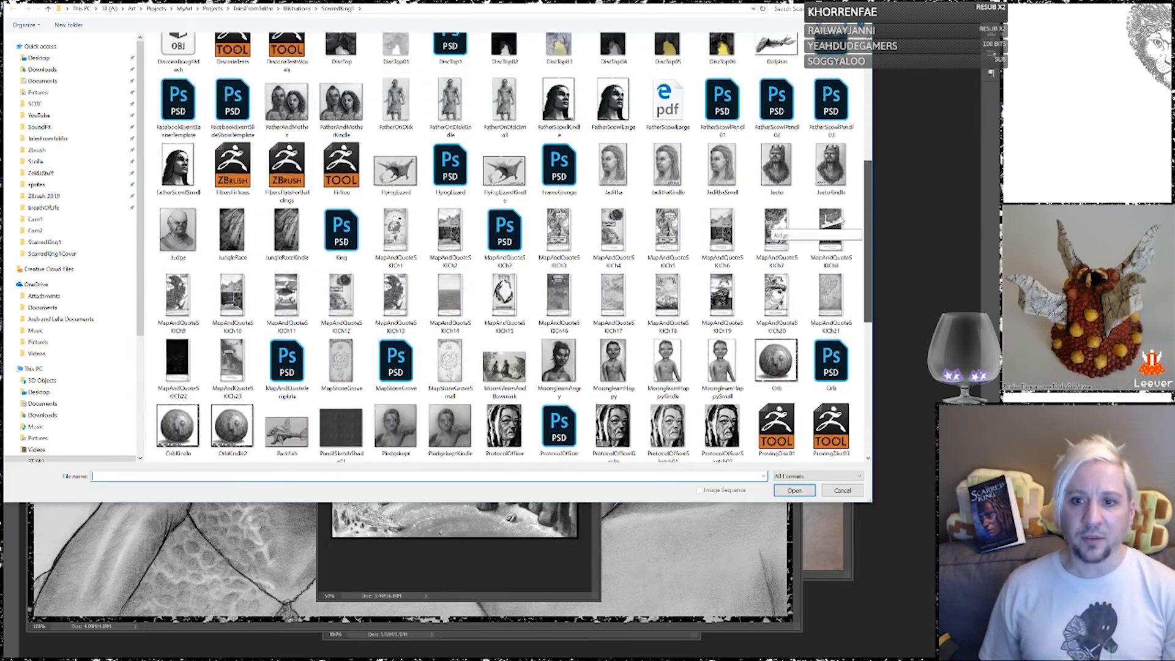
scroll(842, 225, up, 2)
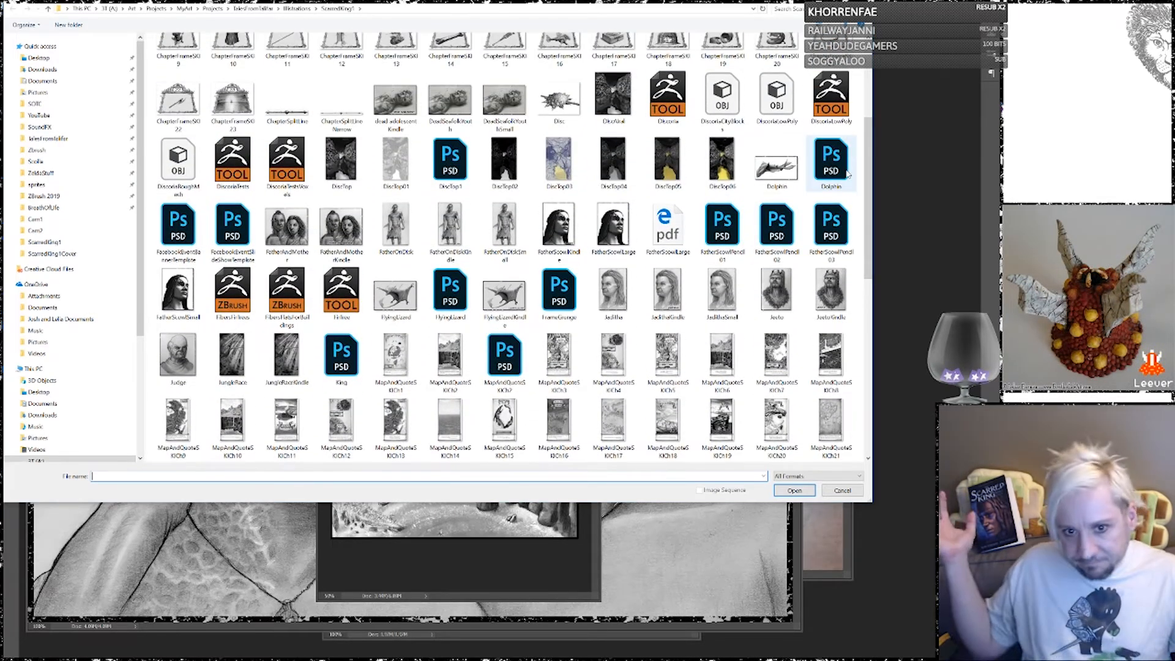